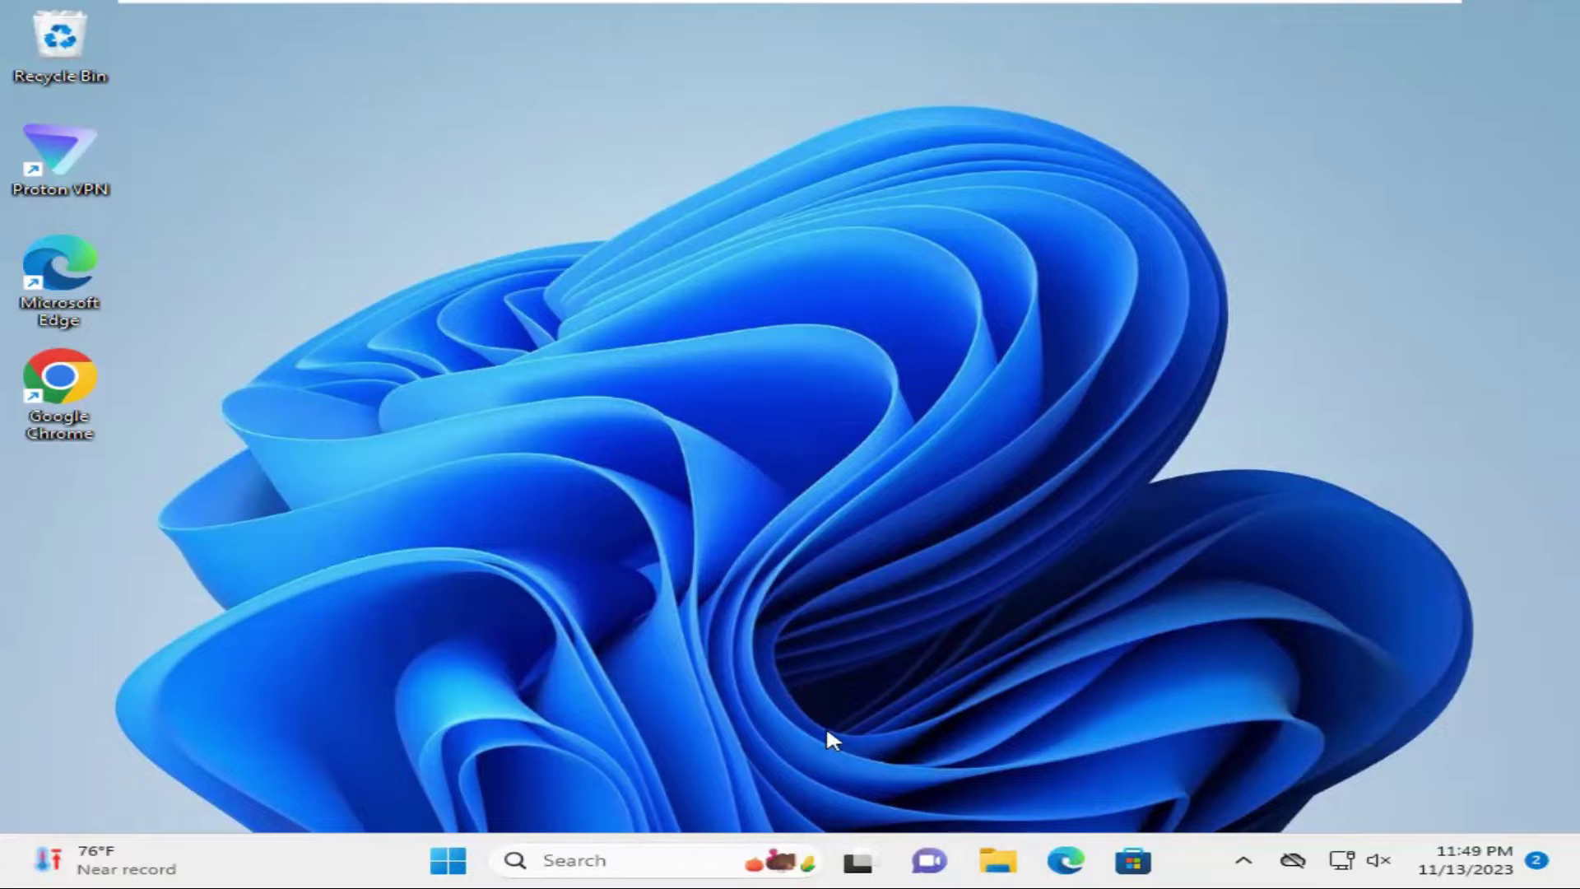
# Launch the Settings app from the Start menu's pinned tiles
pyautogui.click(449, 859)
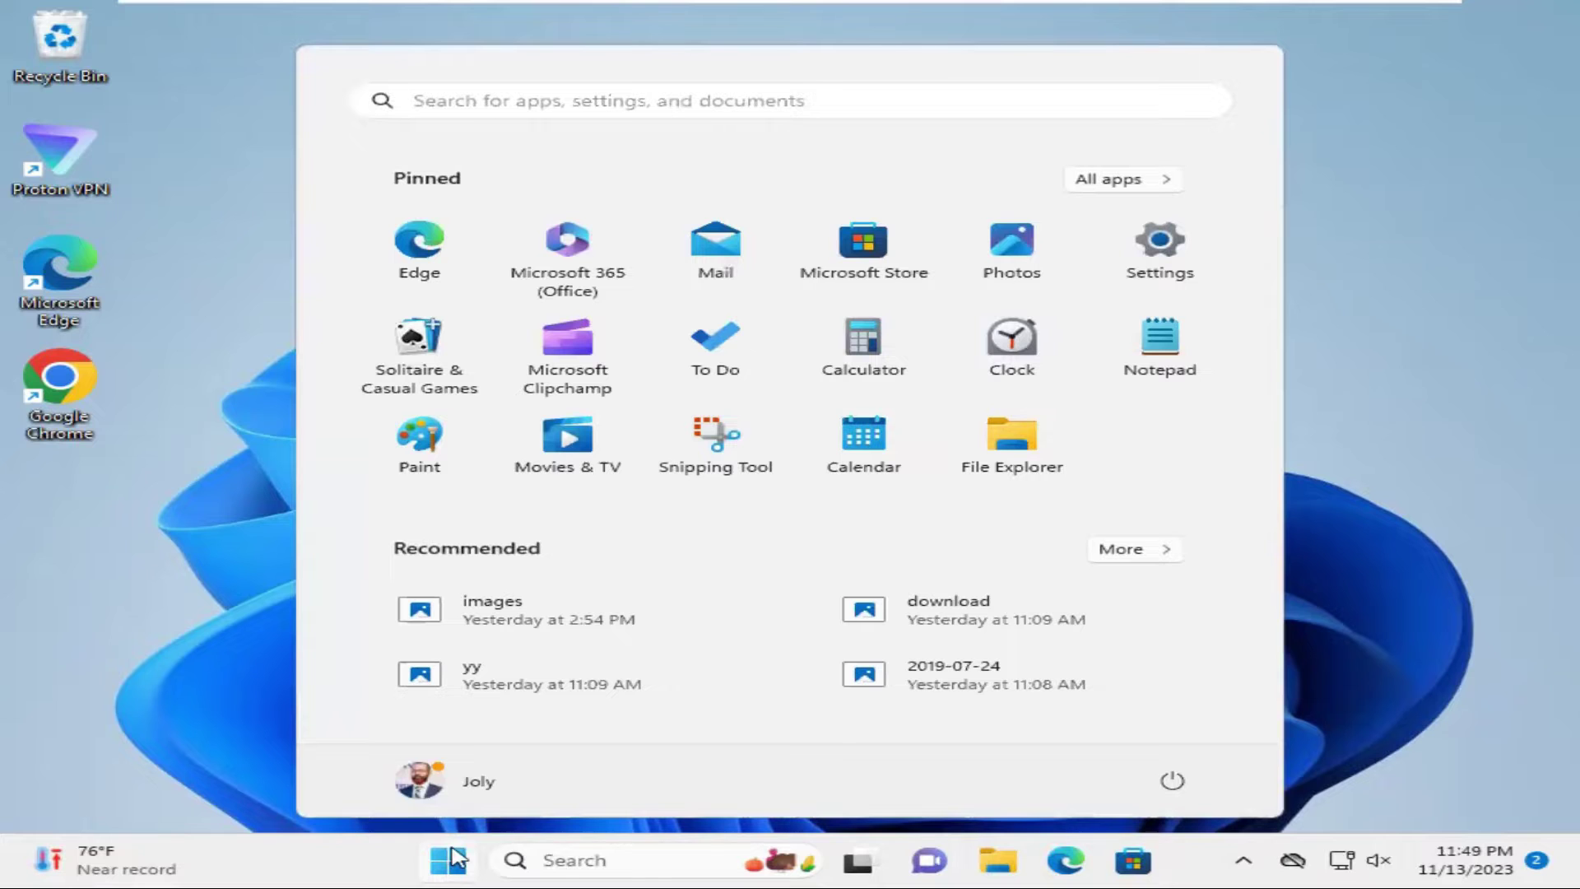
pyautogui.click(1165, 266)
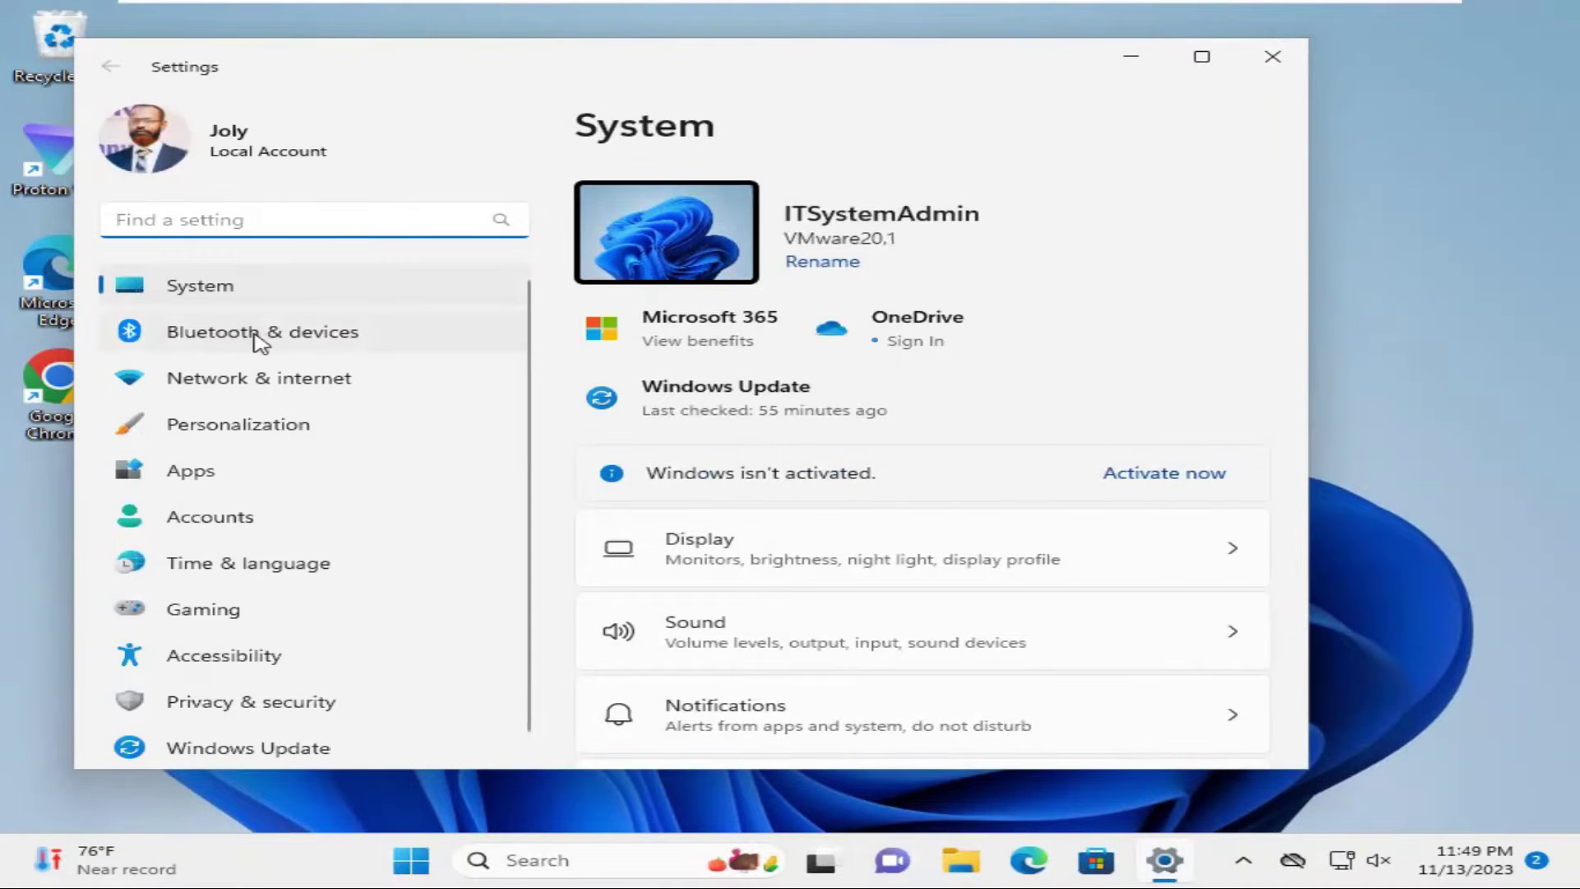
# Go to the Bluetooth & devices page in Settings
pyautogui.click(286, 340)
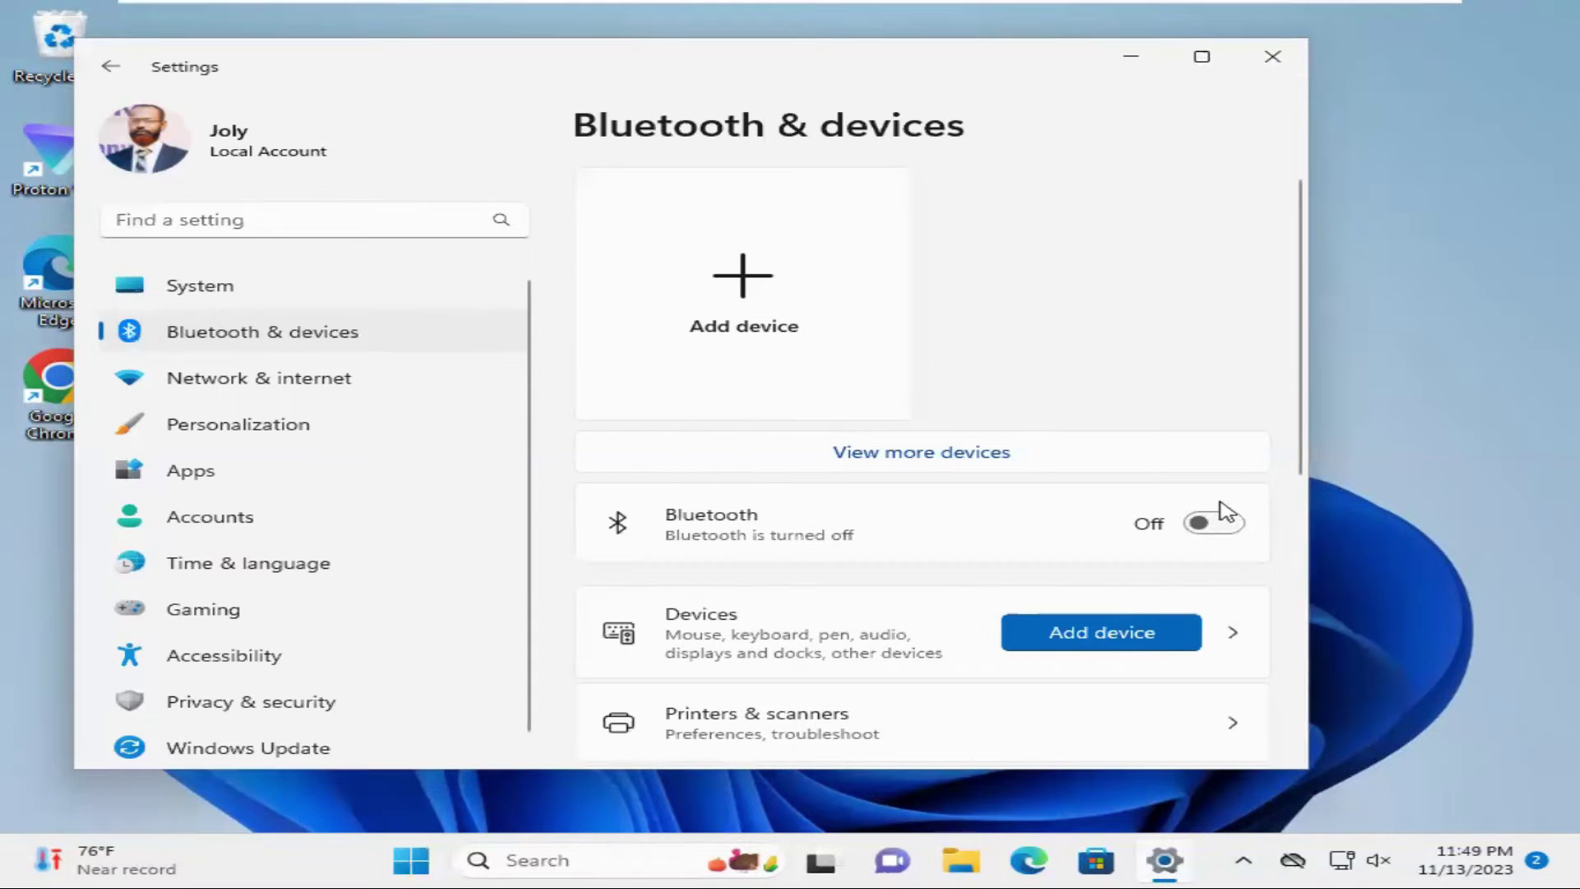
# Switch the Bluetooth toggle On so the PC is discoverable as ITSYSTEMADMIN
pyautogui.click(1212, 525)
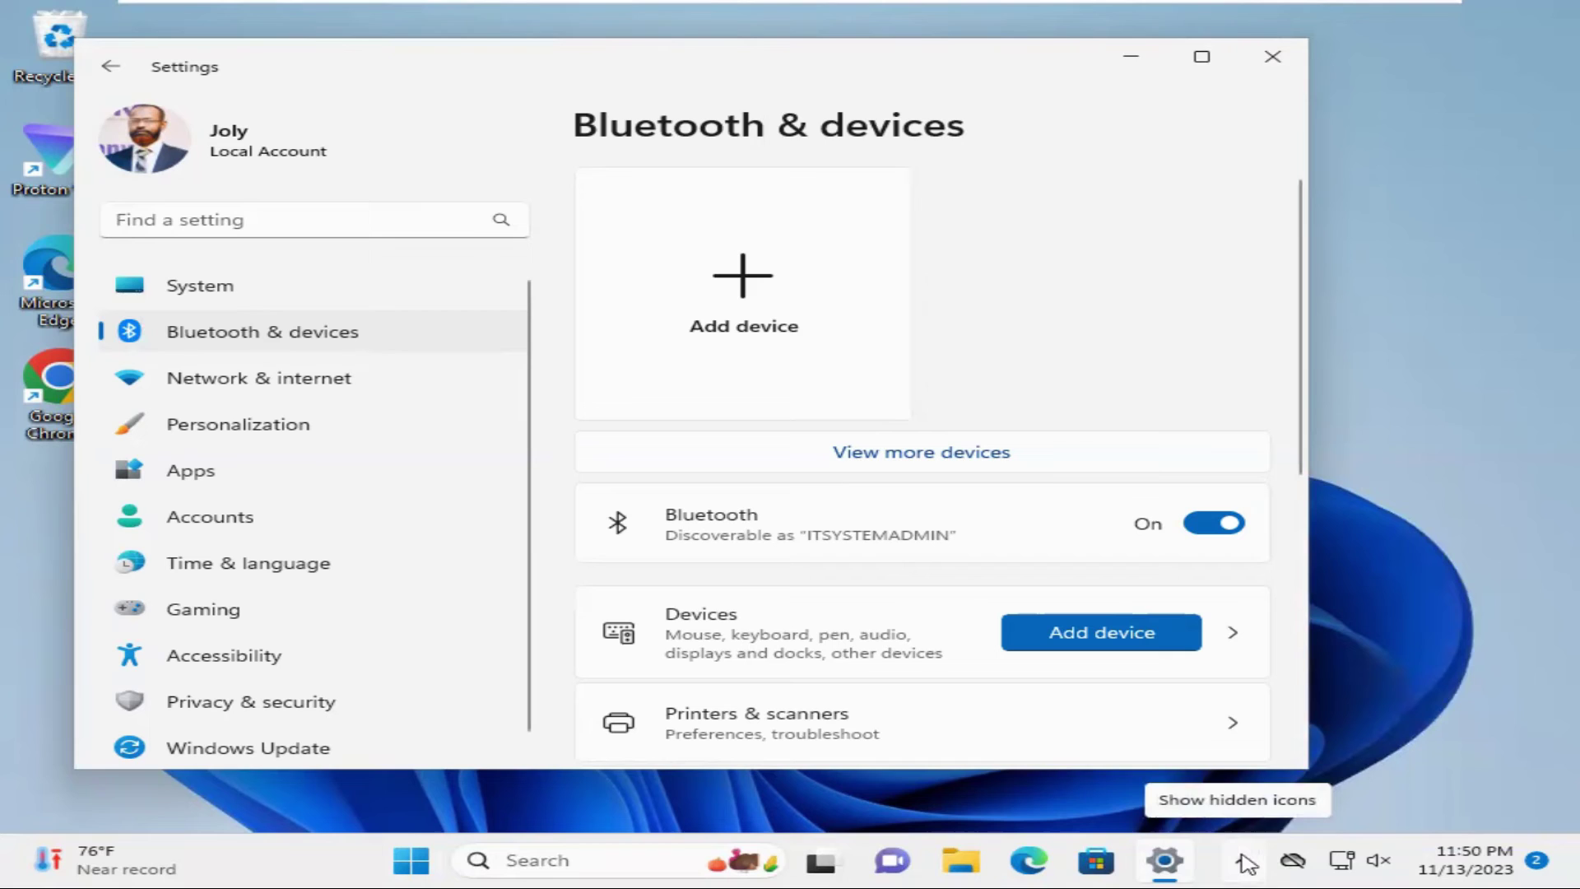
# Reveal the hidden taskbar tray icons showing the Bluetooth icon
pyautogui.click(1244, 858)
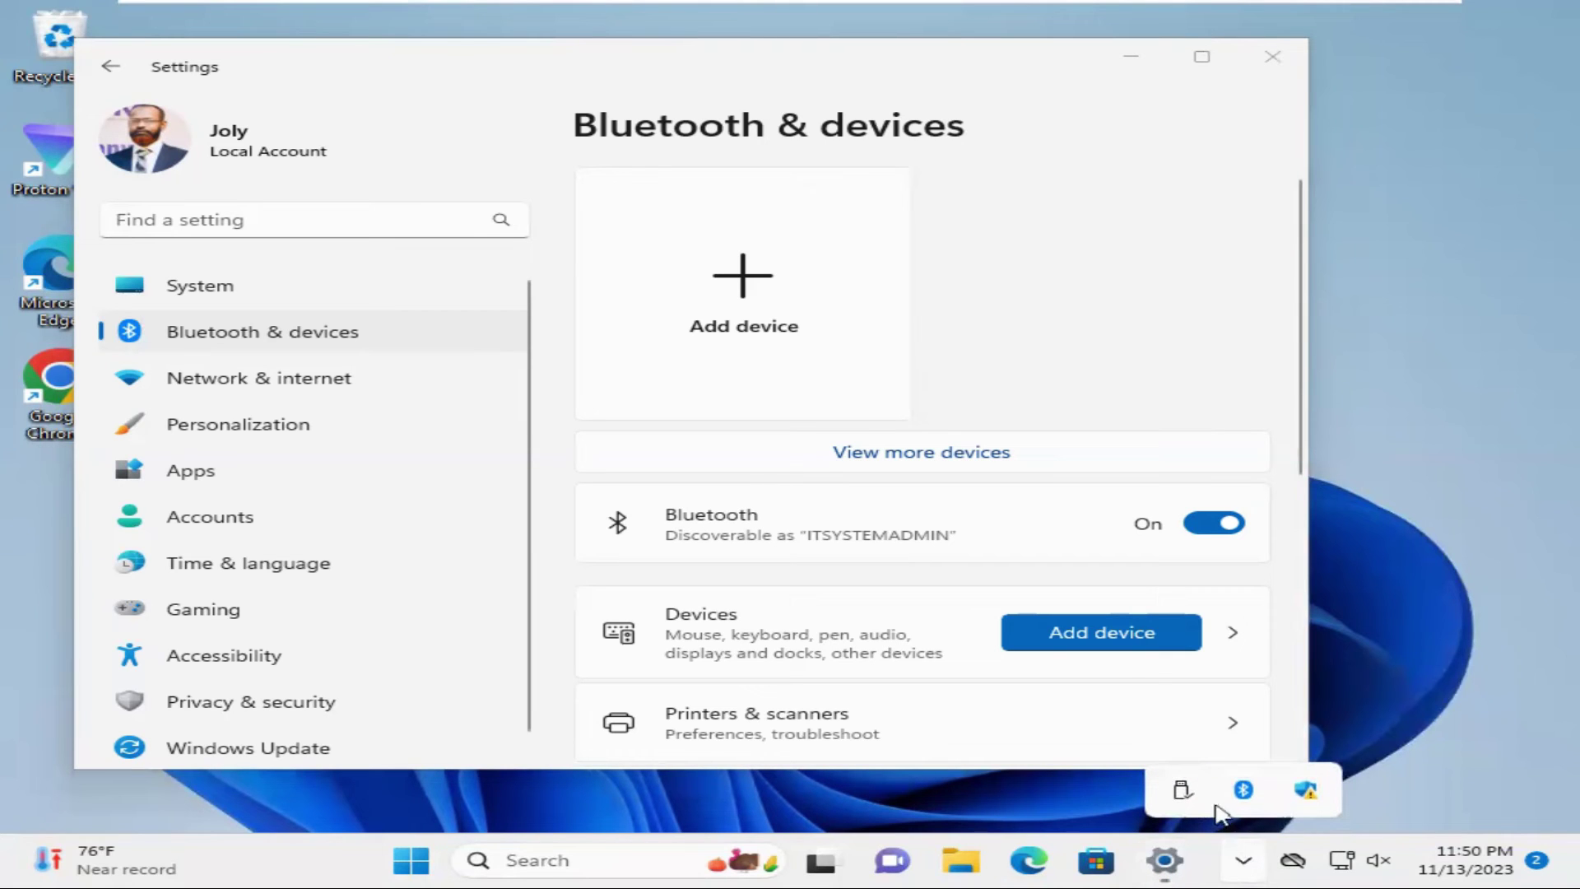